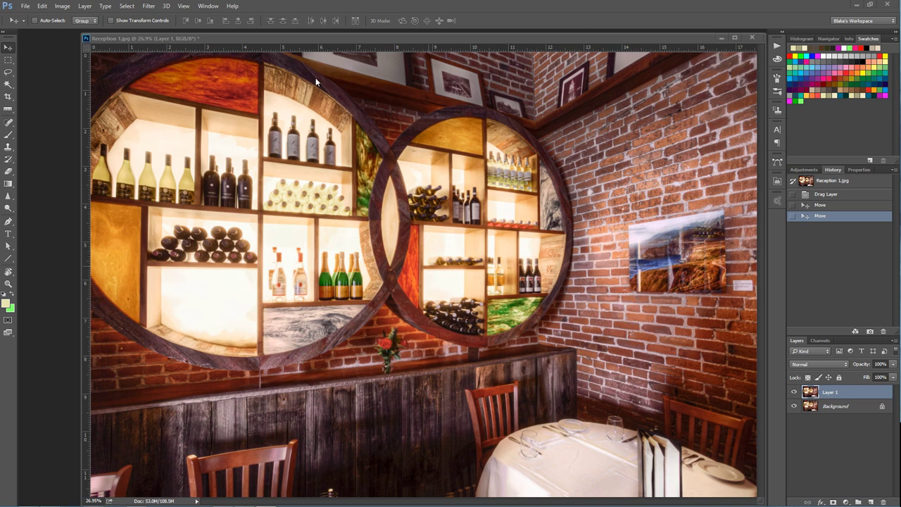
- Toggle Layer 1's visibility twice to compare the corrected photo against the Background
left_click(794, 392)
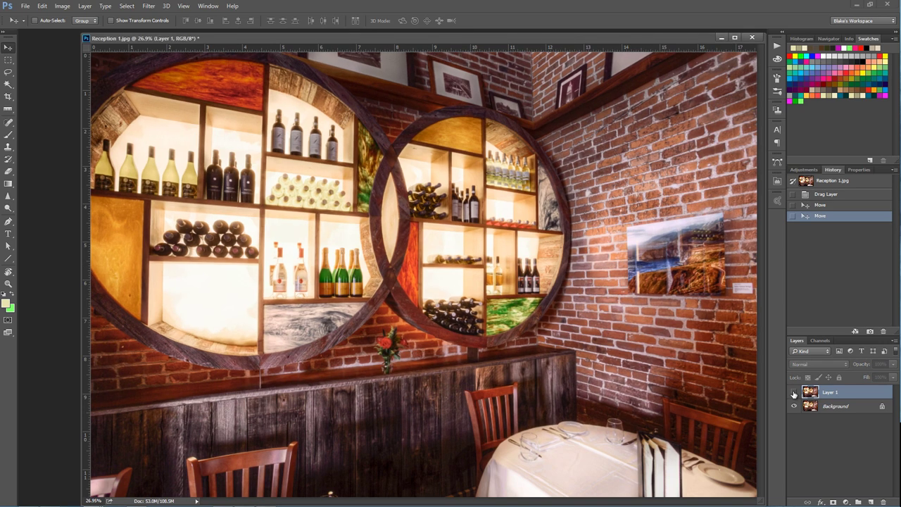
left_click(794, 392)
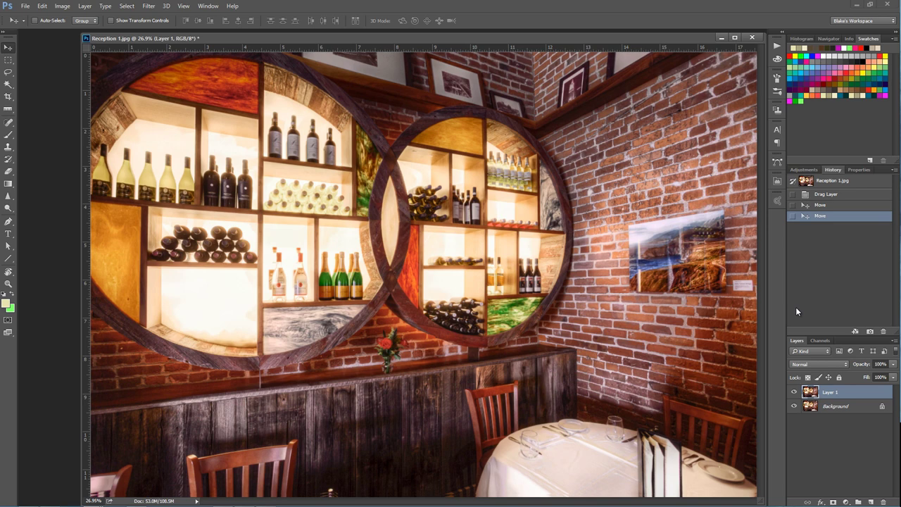
left_click(794, 392)
left_click(795, 392)
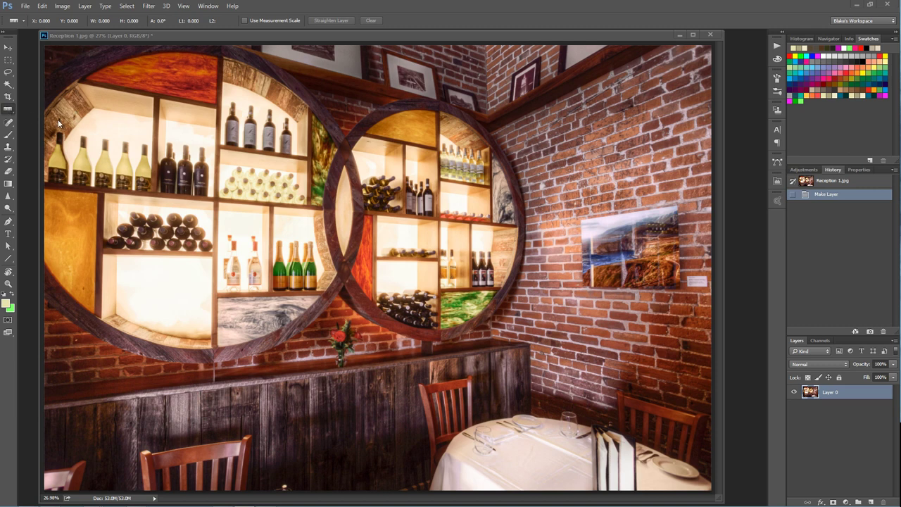
- Measure a wine bottle's tilt with the Ruler Tool, getting a -91.2° line
left_click(12, 111)
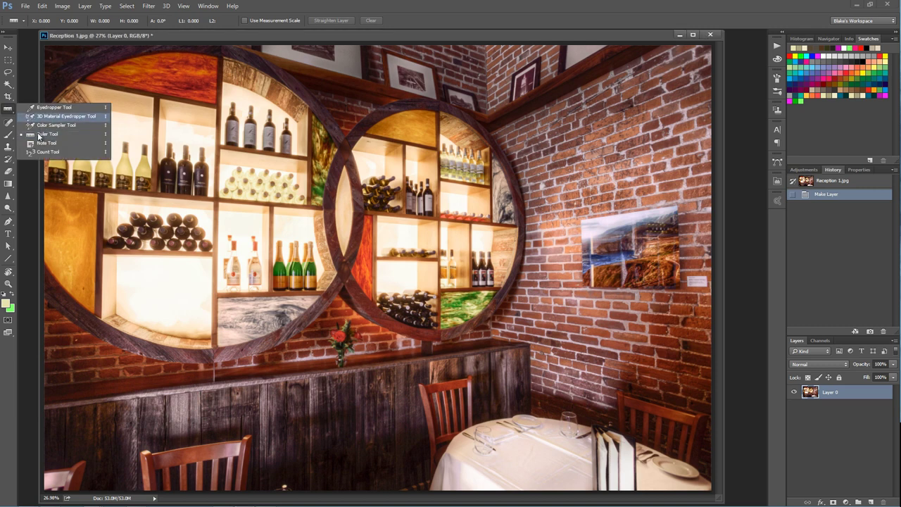
left_click(47, 134)
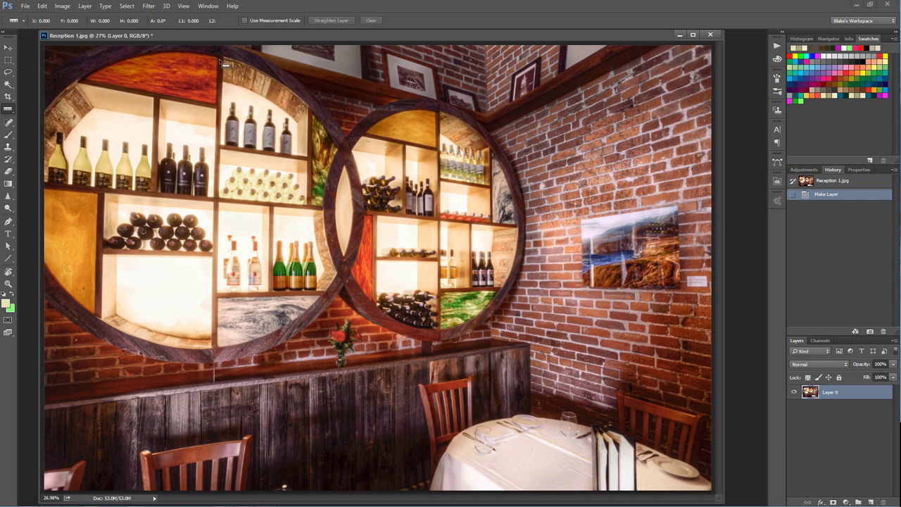
left_click_drag(234, 104, 252, 124)
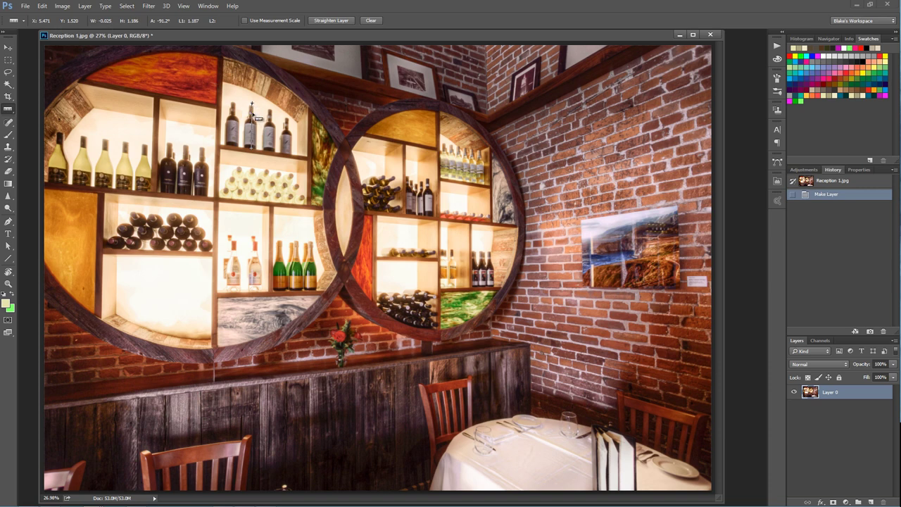
left_click_drag(256, 114, 235, 112)
- Trial-straighten and undo, clear the bottle line, then measure a shelf edge at -4.8°
left_click(331, 20)
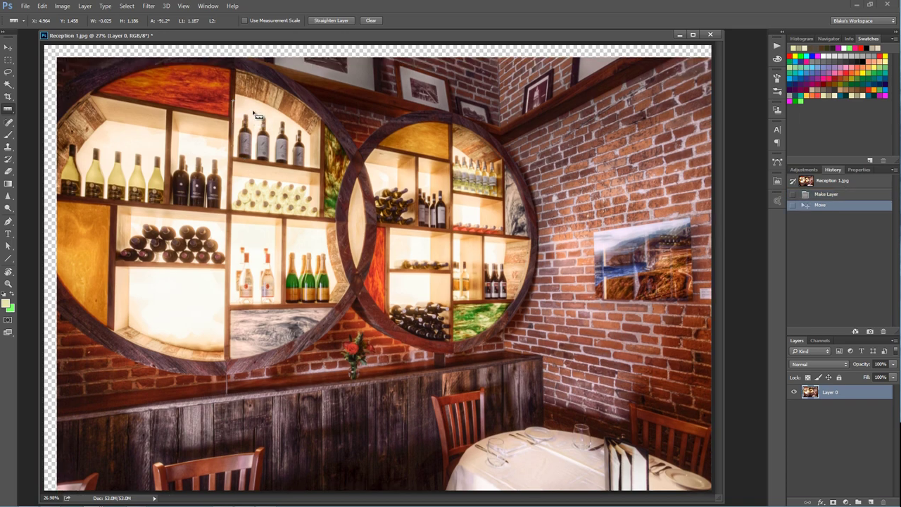
key("ctrl+z")
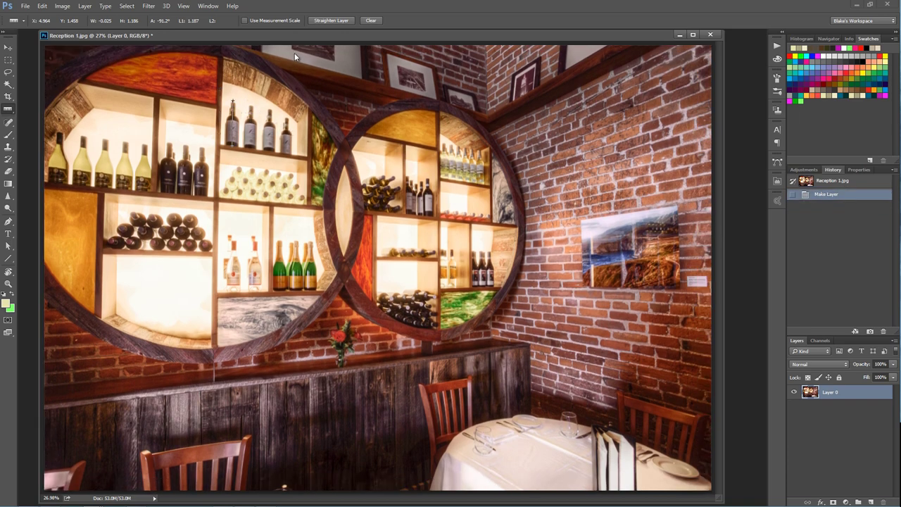
left_click(372, 21)
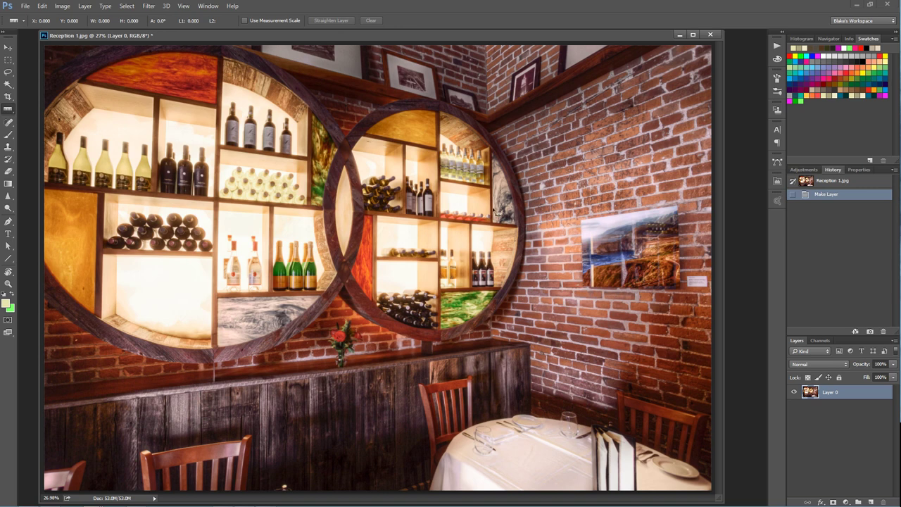
left_click_drag(222, 203, 310, 209)
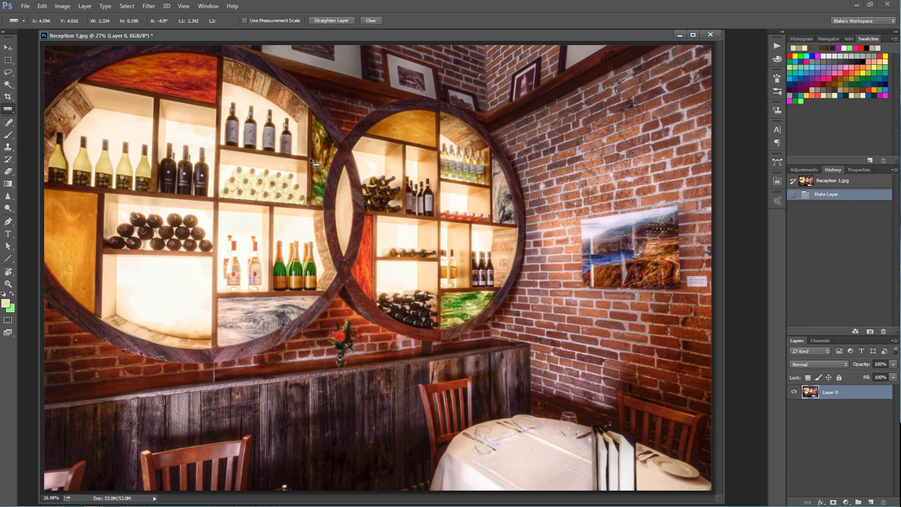
- Trial-straighten the layer to the shelf line, undo it, and show the rulers
left_click(331, 20)
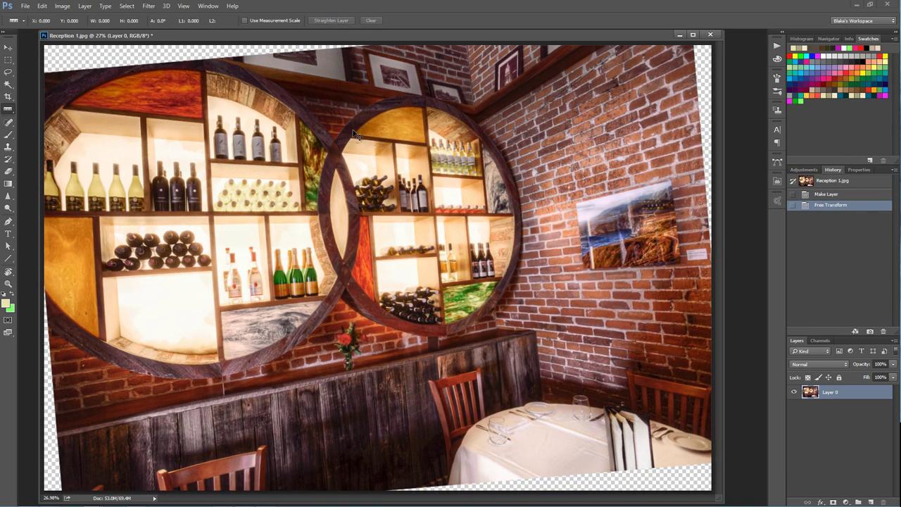
key("ctrl+z")
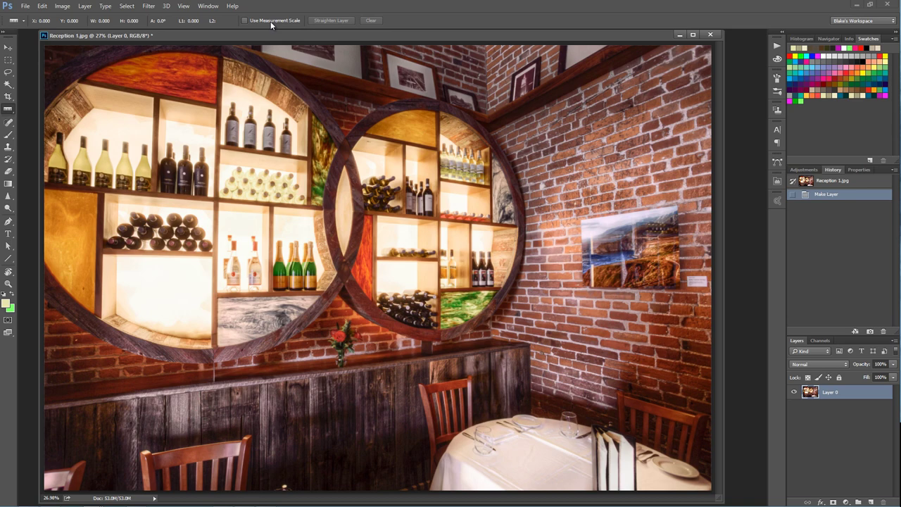
key("ctrl+r")
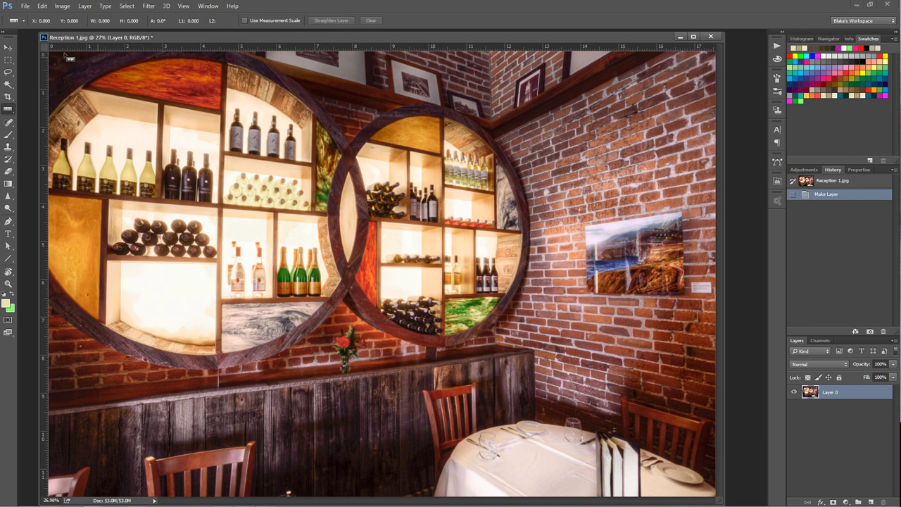
right_click(151, 44)
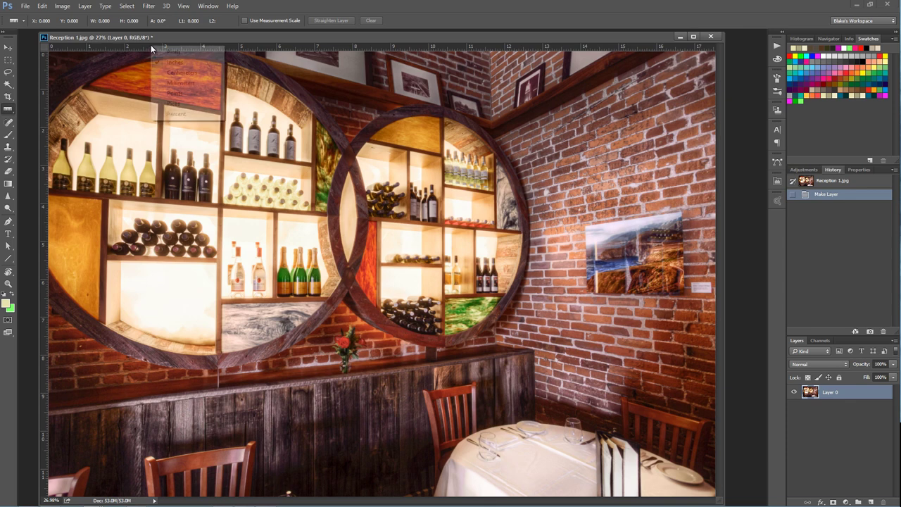
left_click(170, 49)
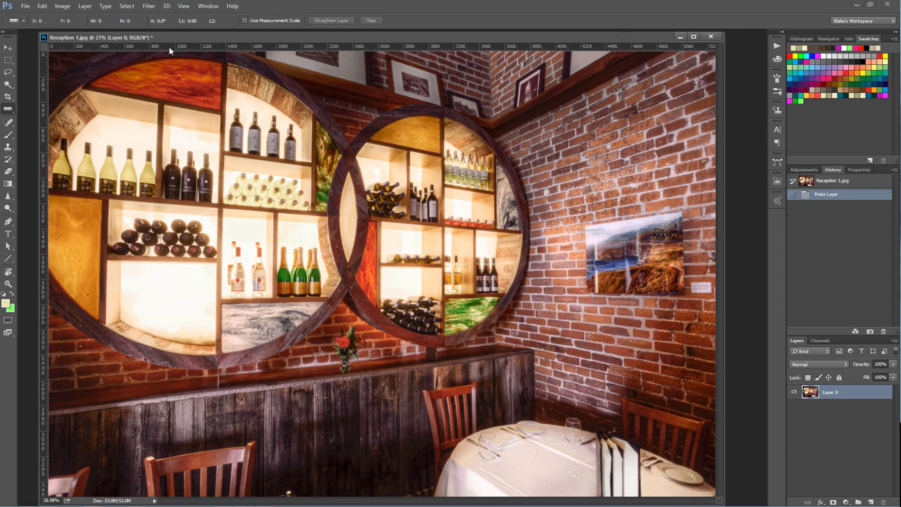
right_click(169, 47)
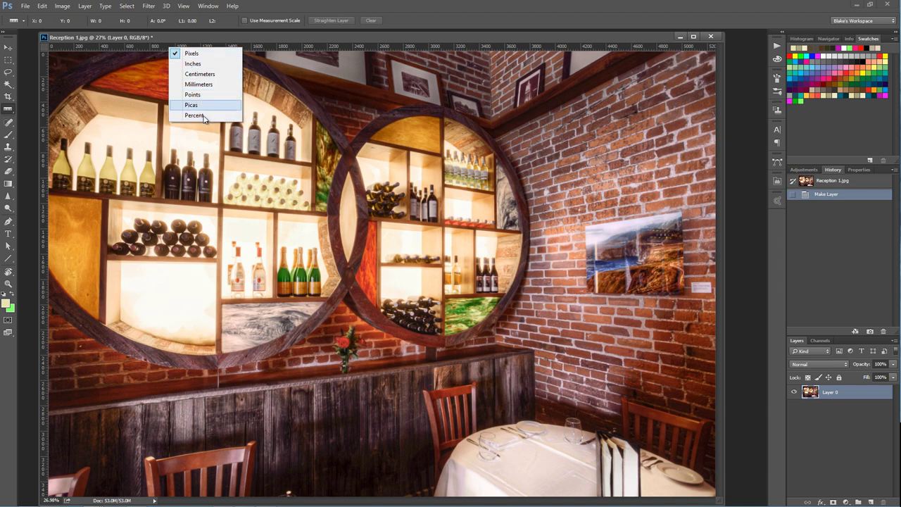
left_click(193, 115)
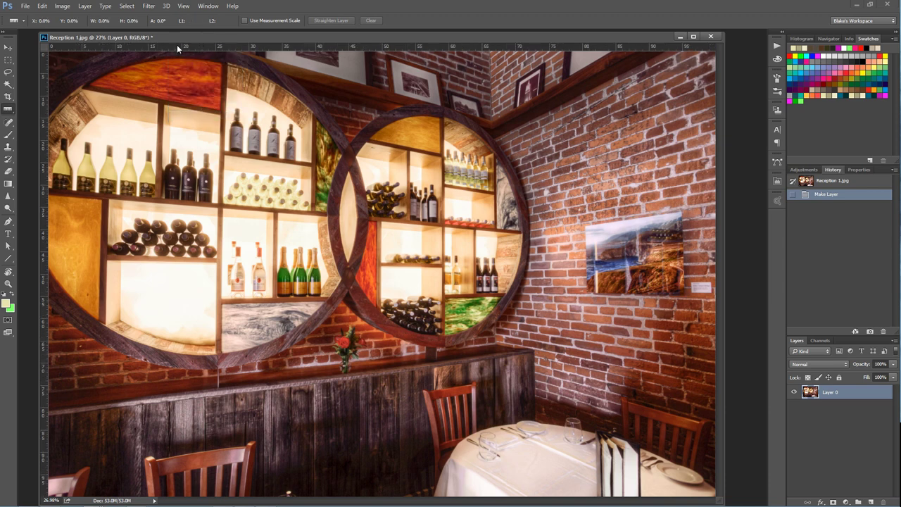
right_click(176, 45)
left_click(201, 63)
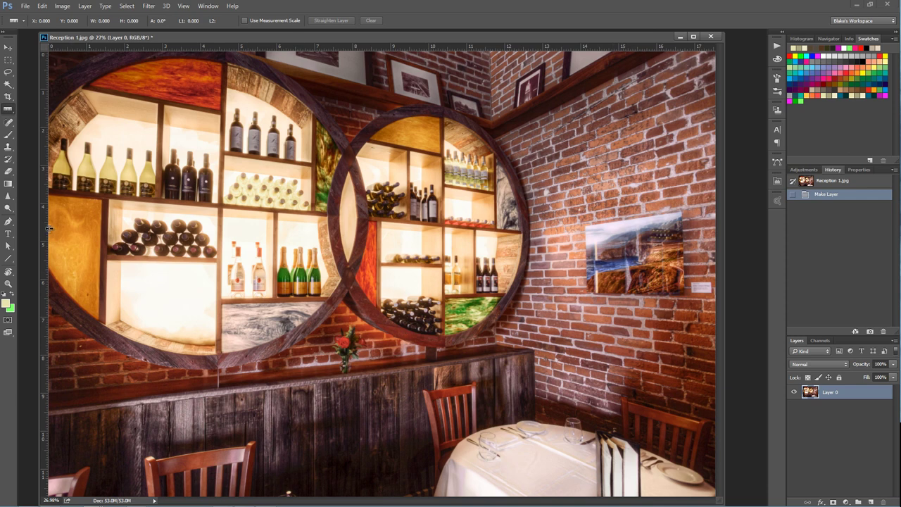
- Place six vertical guides along the shelf uprights, the image middle and the brick wall corner
left_click_drag(44, 227, 216, 224)
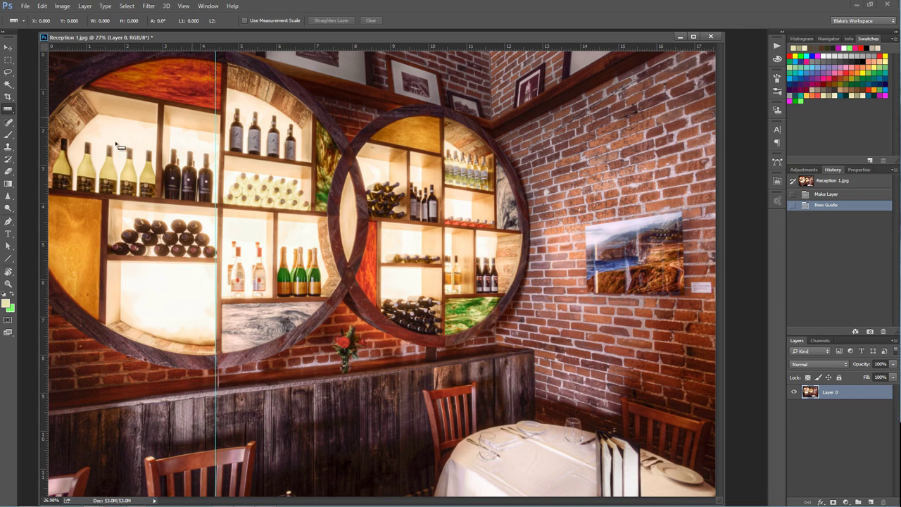
left_click_drag(42, 148, 493, 148)
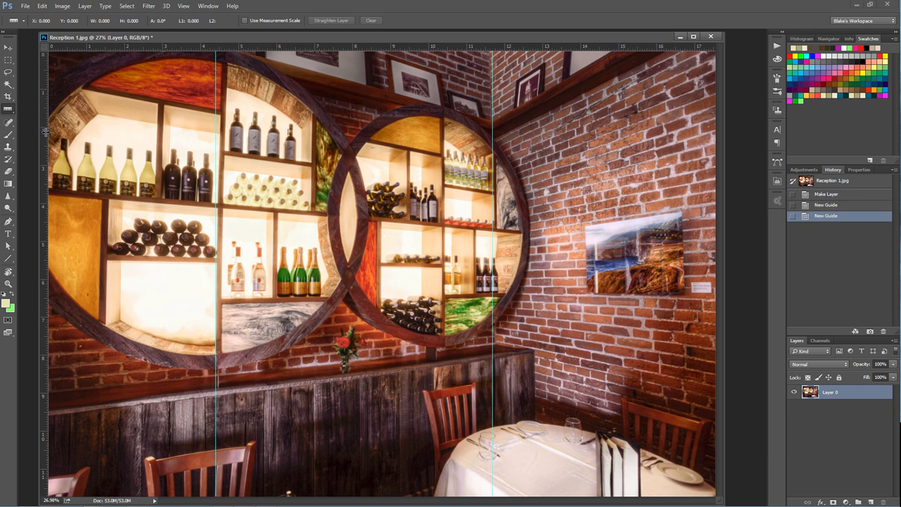
left_click_drag(42, 132, 310, 136)
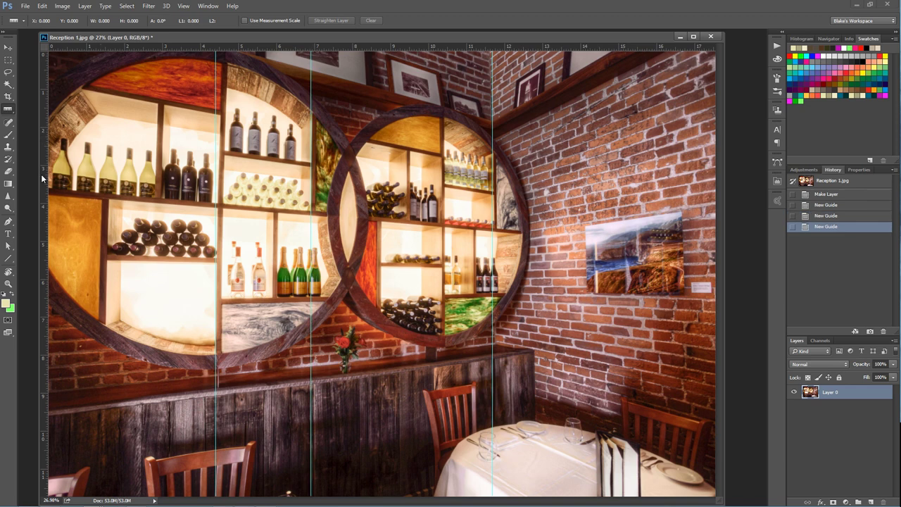
left_click_drag(38, 174, 364, 183)
left_click_drag(382, 179, 445, 179)
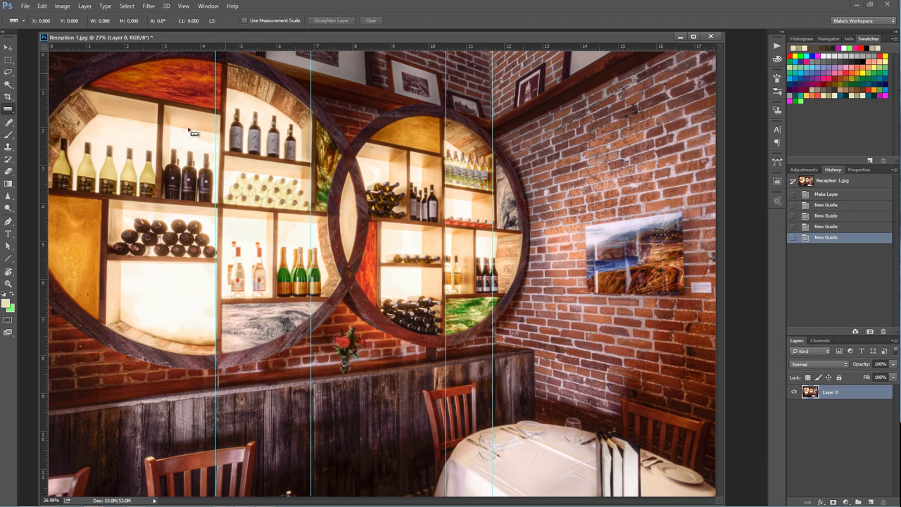
left_click_drag(57, 161, 98, 160)
left_click_drag(43, 162, 155, 152)
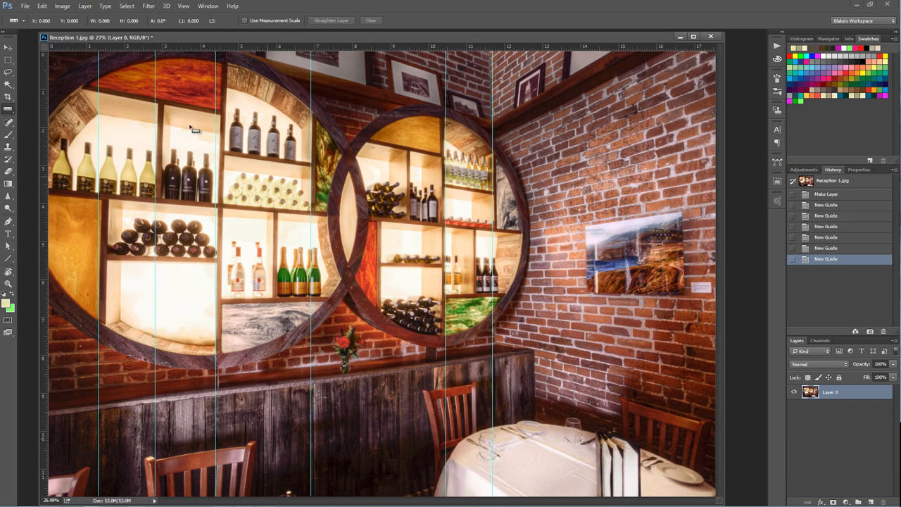
scroll(217, 304, "up", 5)
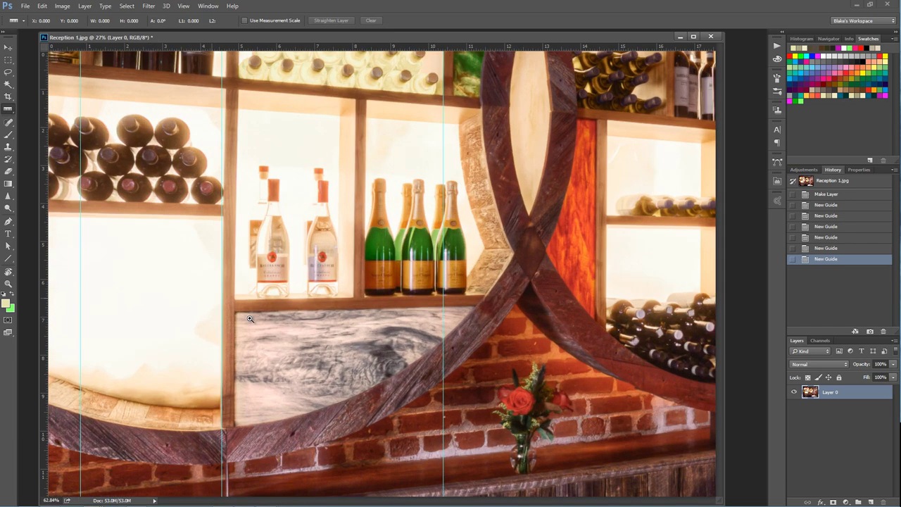
scroll(229, 211, "up", 5)
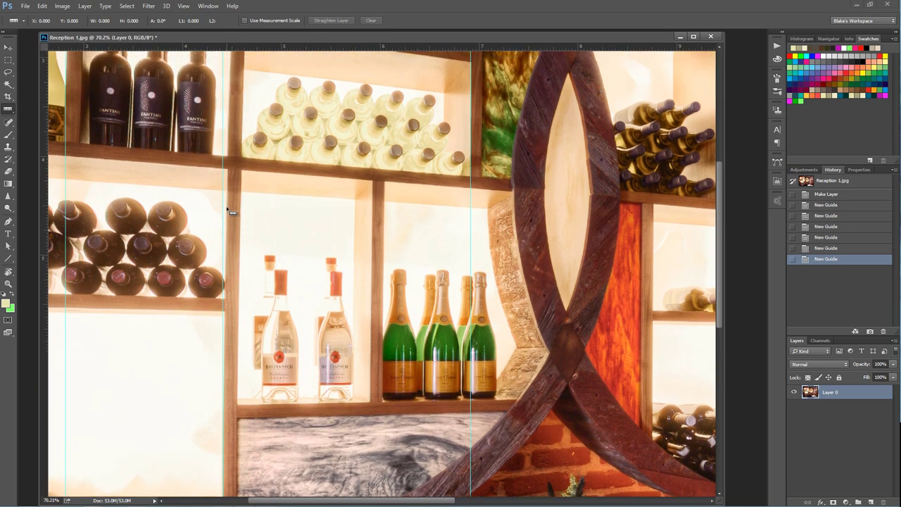
scroll(228, 211, "up", 5)
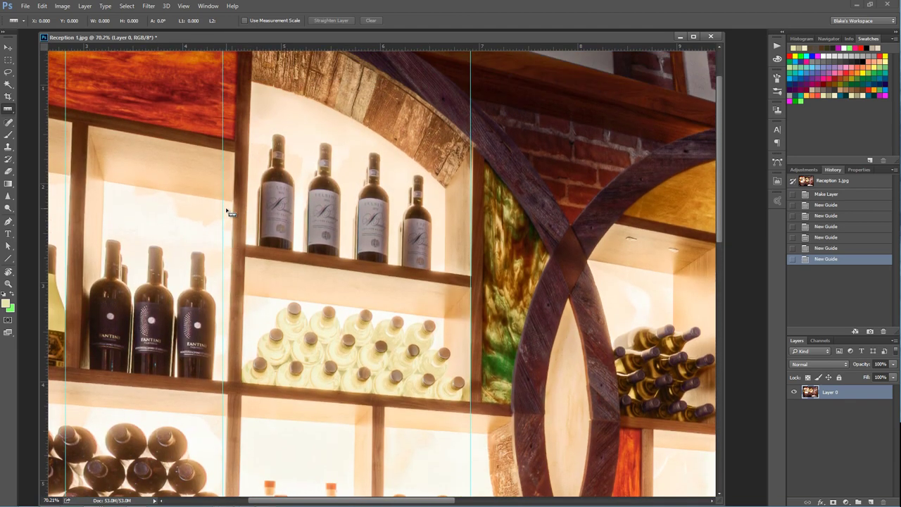
scroll(229, 211, "up", 1)
scroll(230, 211, "down", 3)
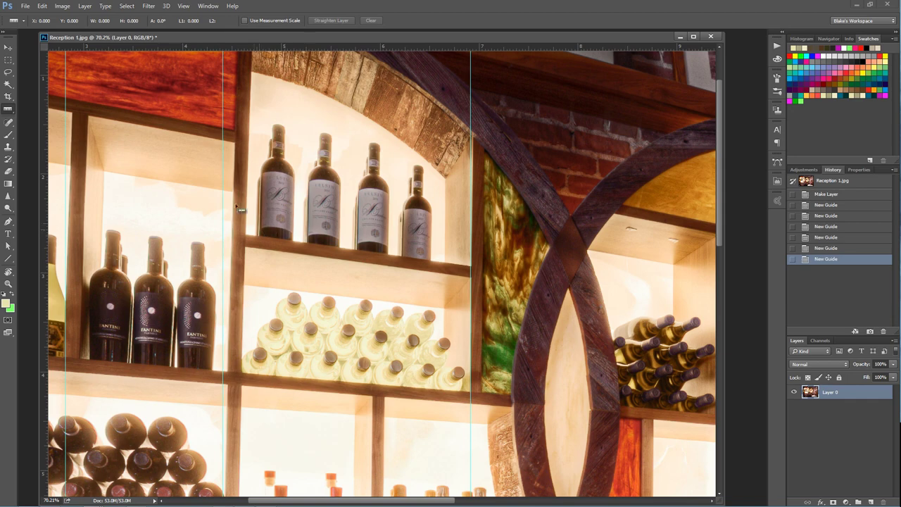
scroll(227, 284, "down", 3)
right_click(251, 273)
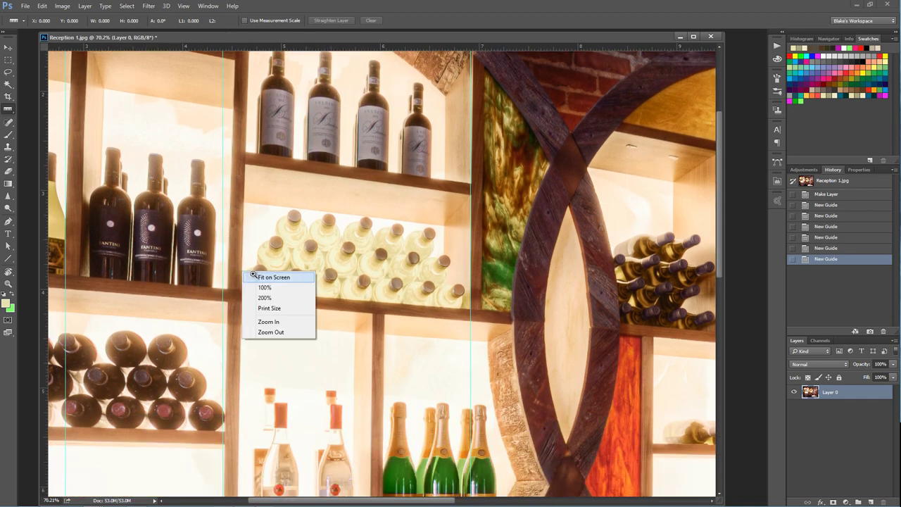
left_click(264, 278)
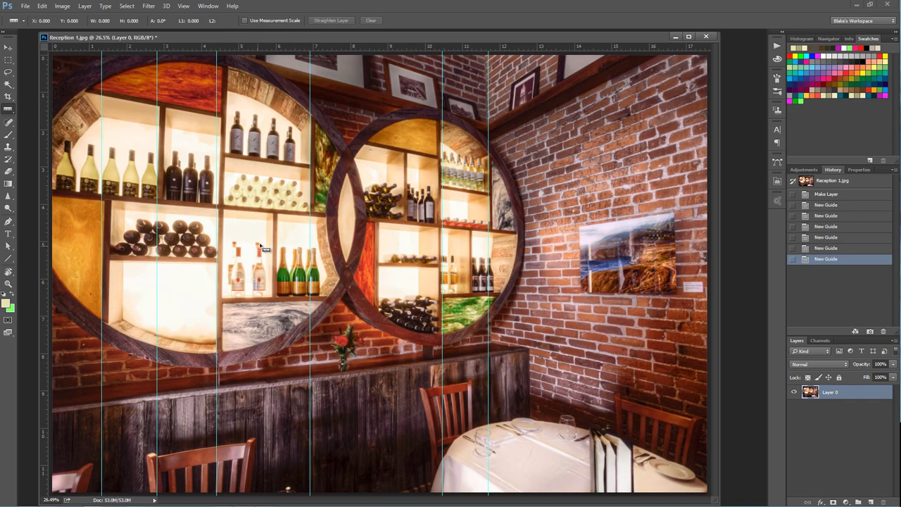
key("v")
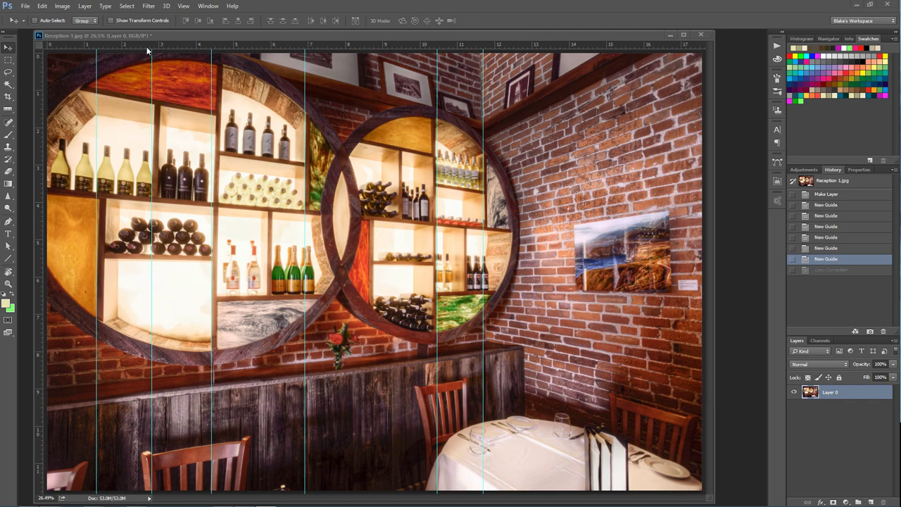
- Apply Lens Correction using Canon, All models, and the EF17-40mm f/4L USM lens profile
left_click(148, 5)
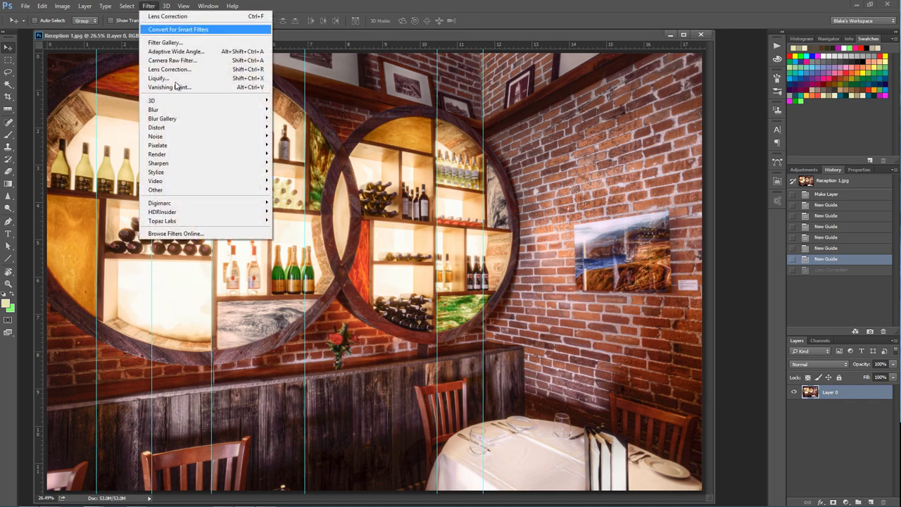
left_click(176, 73)
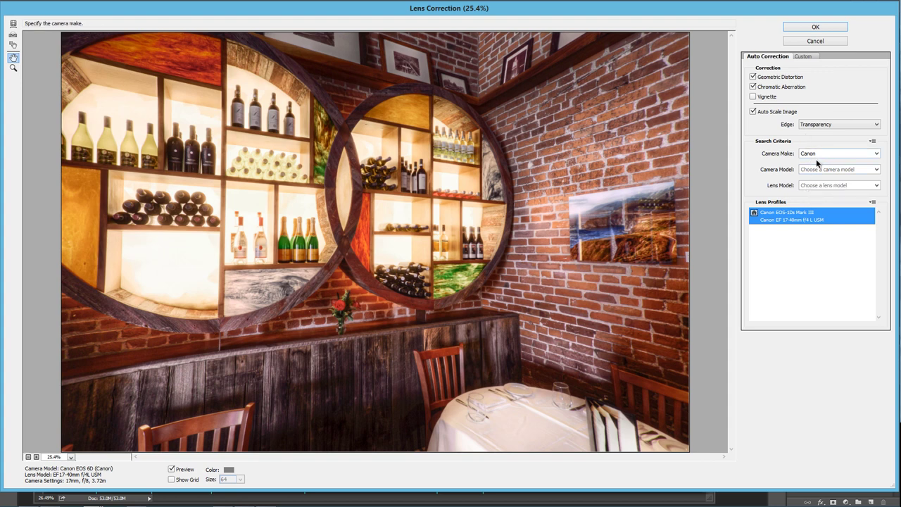
left_click(815, 155)
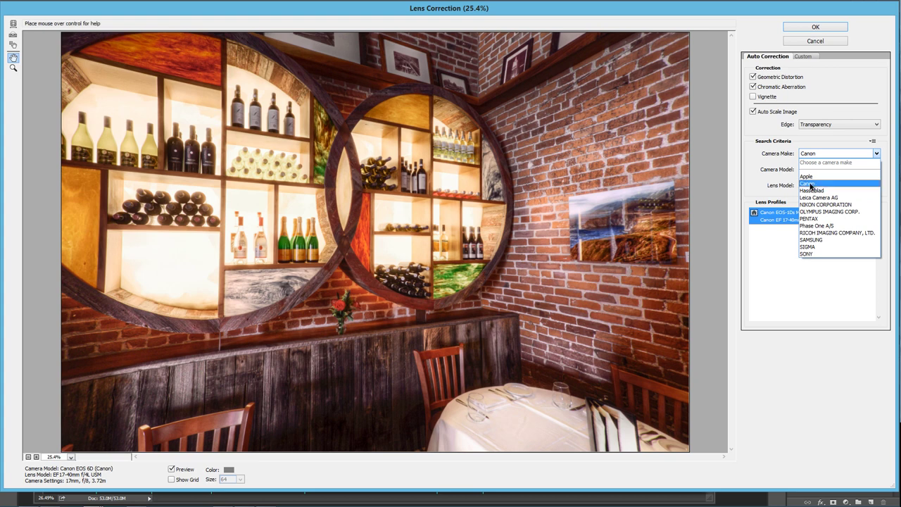
left_click(807, 183)
left_click(807, 170)
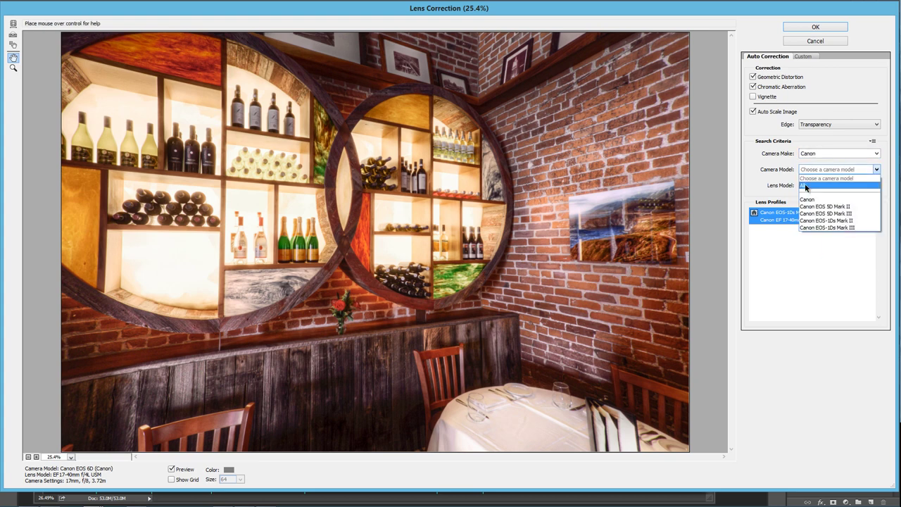
left_click(805, 185)
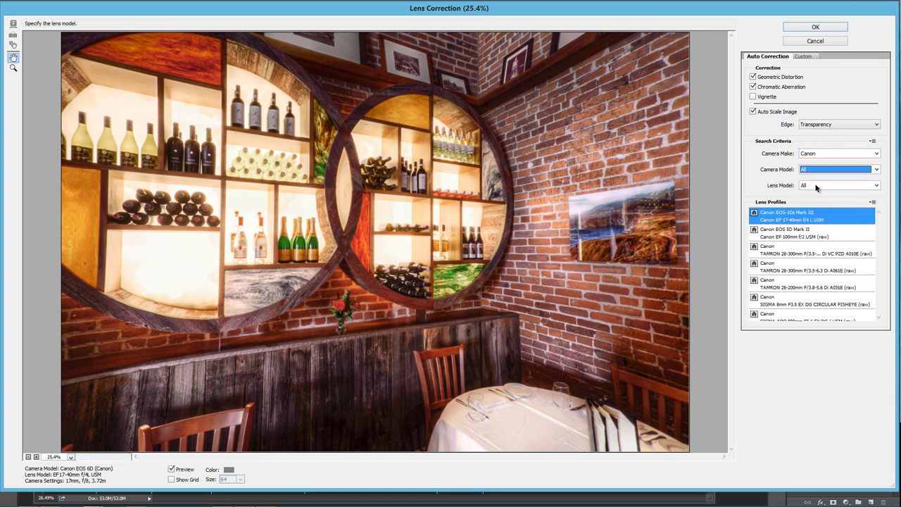
left_click(815, 185)
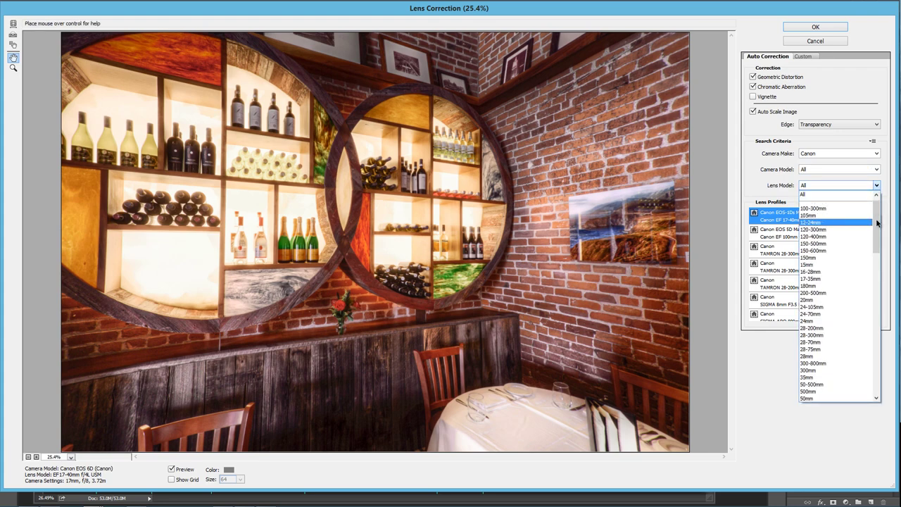
scroll(884, 340, "down", 5)
scroll(884, 341, "down", 10)
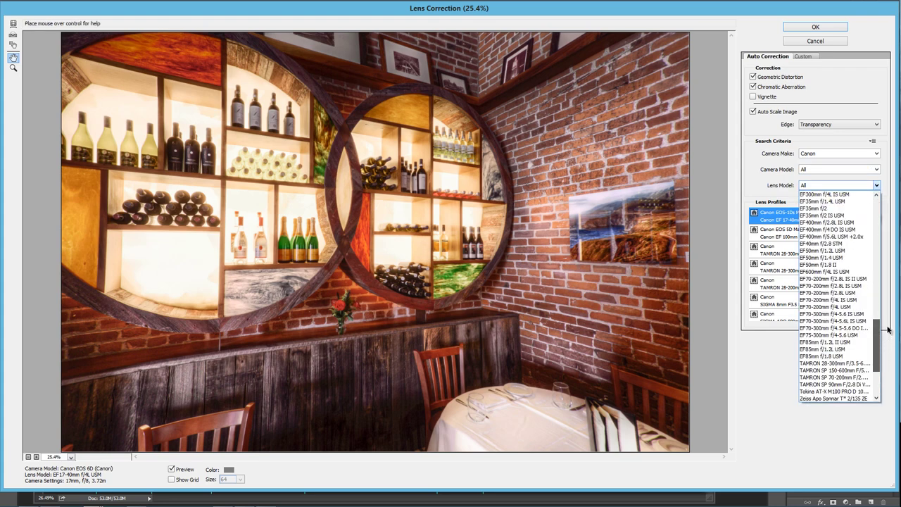
scroll(827, 246, "up", 5)
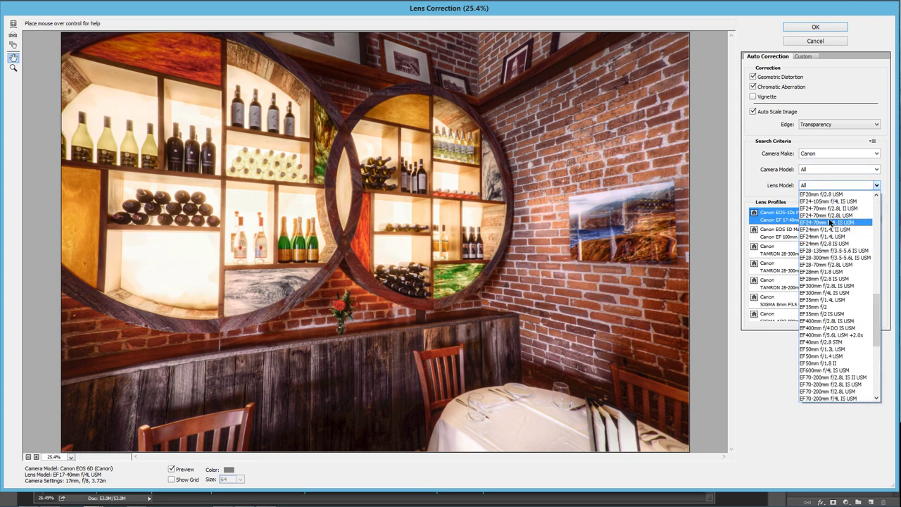
left_click(823, 206)
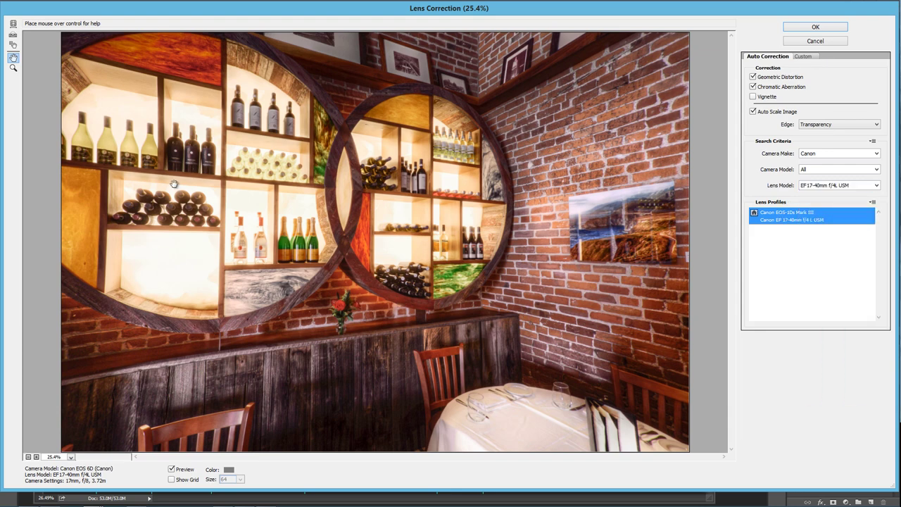
left_click(815, 27)
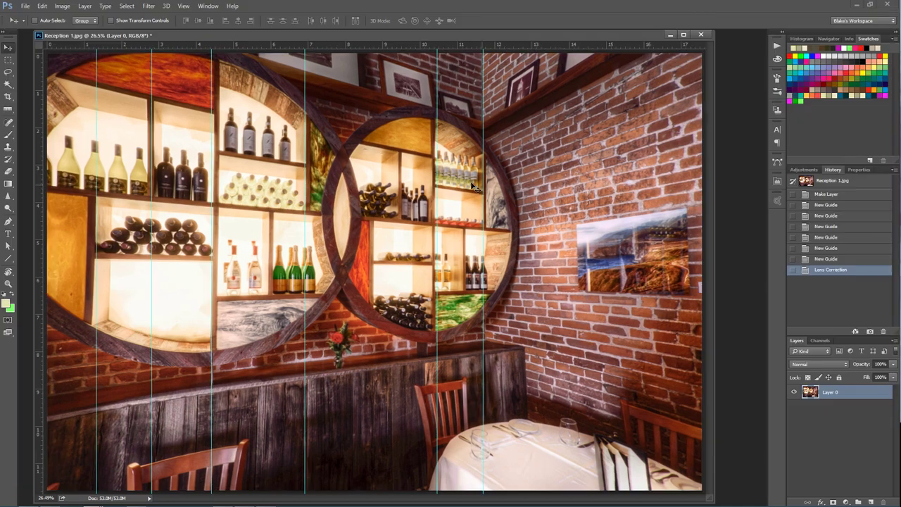
- Compare before and after lens correction, move a guide, then revert to pre-correction
left_click(827, 259)
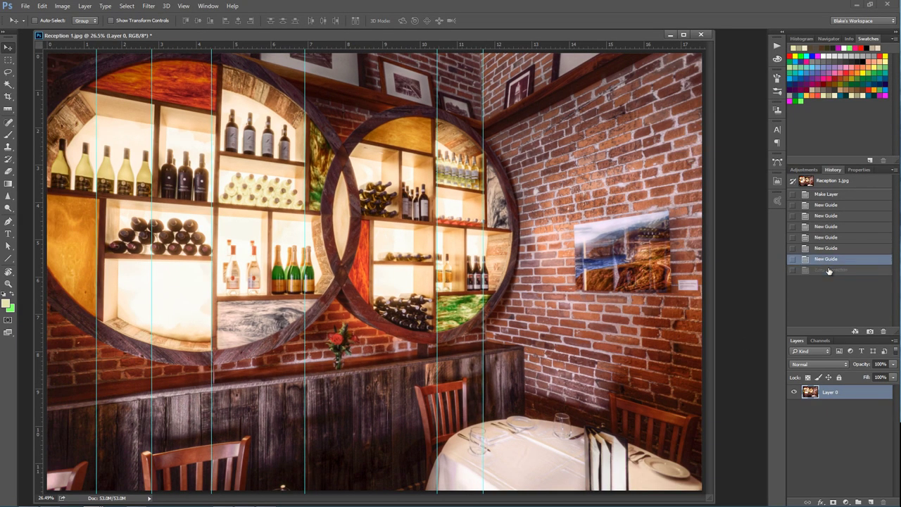
left_click(827, 269)
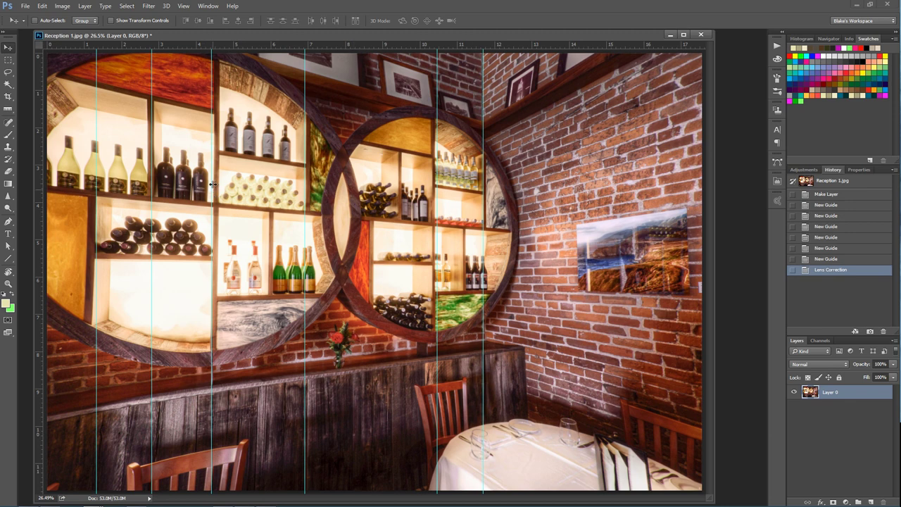
left_click_drag(216, 183, 213, 185)
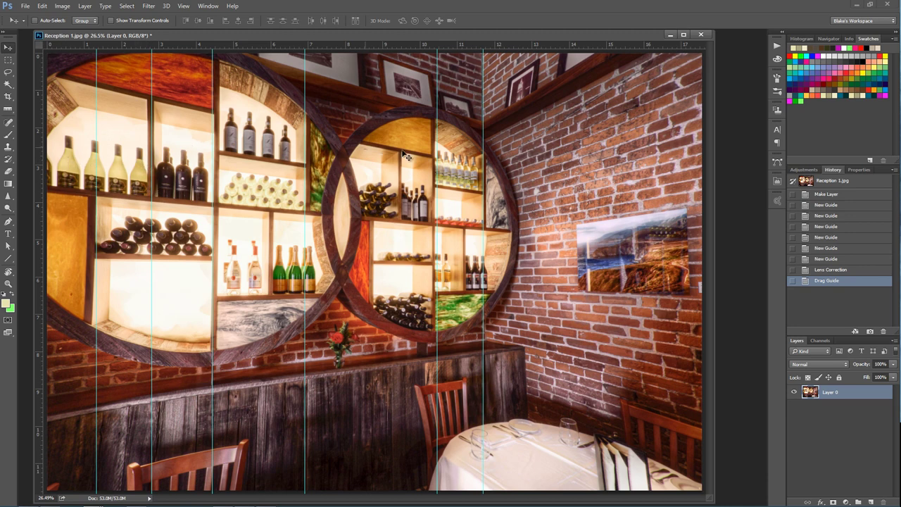
left_click(843, 271)
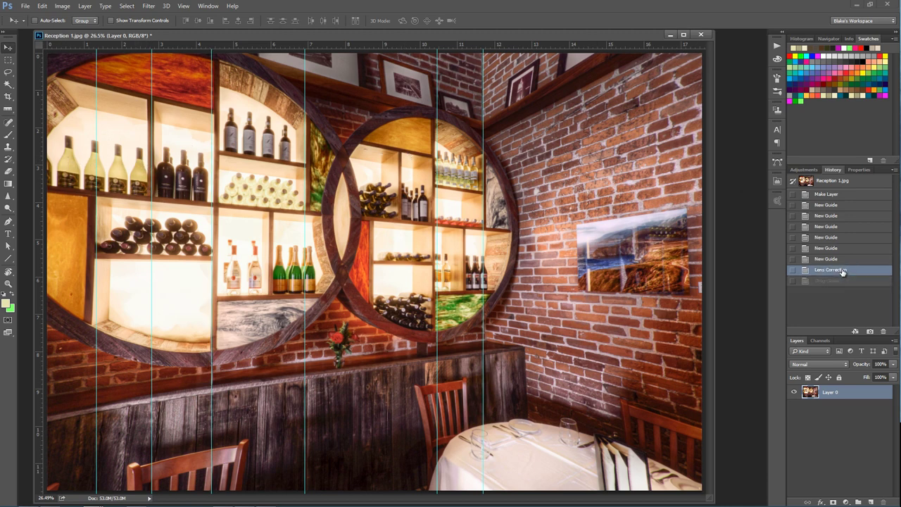
left_click(837, 260)
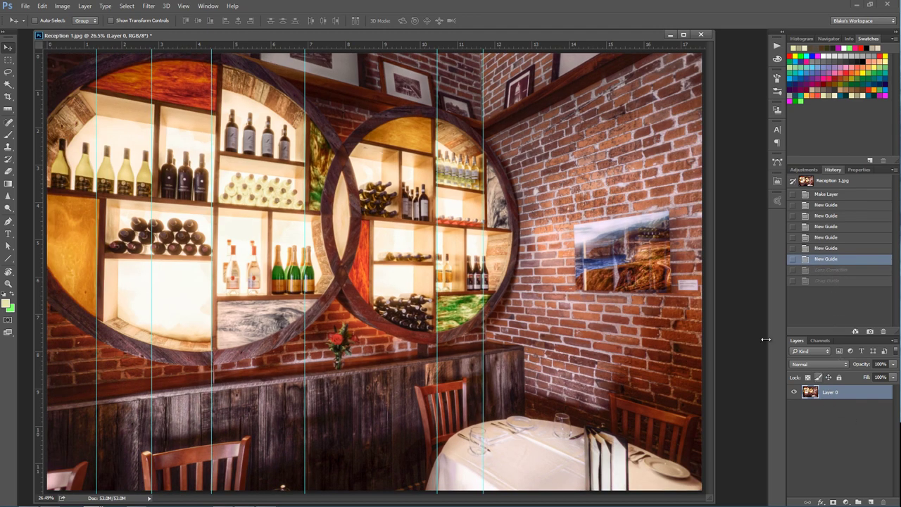
- Warp the photo, bending the top-left corner and middle shelves toward the guides and stretching the top edge
left_click(43, 6)
mouse_move(81, 201)
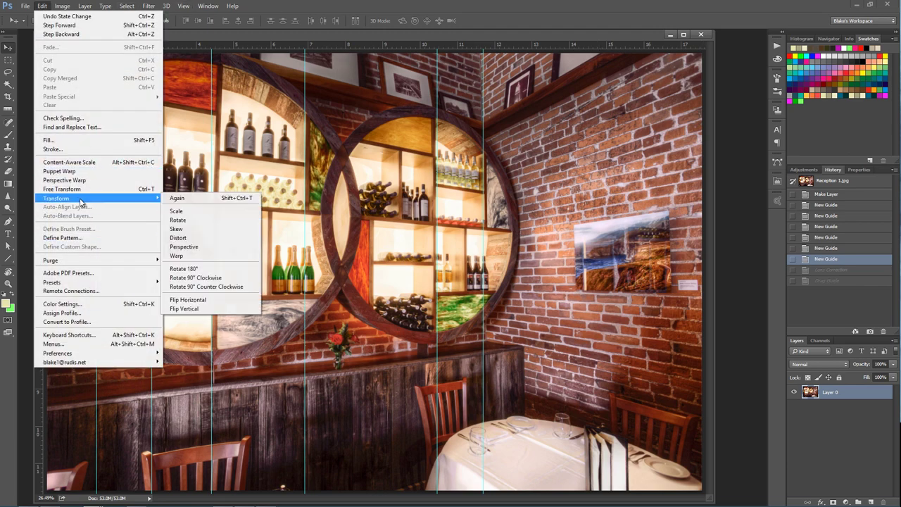
left_click(192, 256)
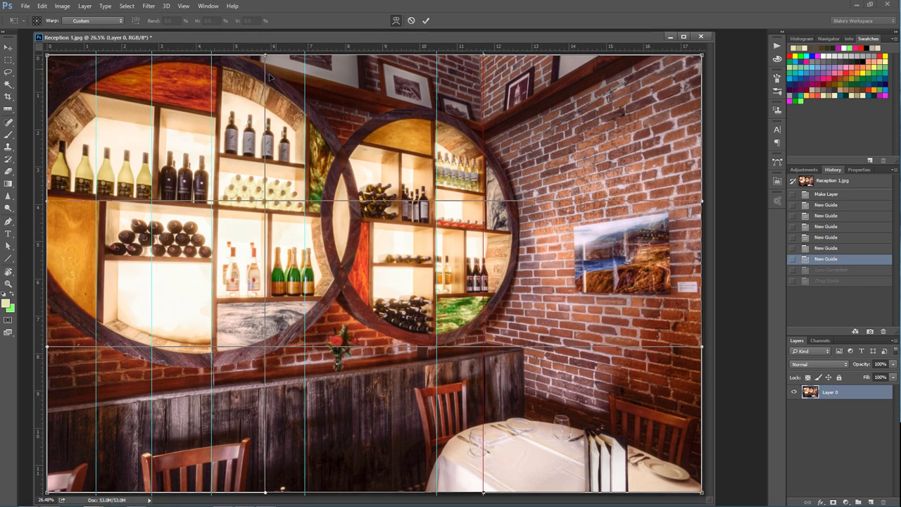
left_click_drag(264, 54, 271, 151)
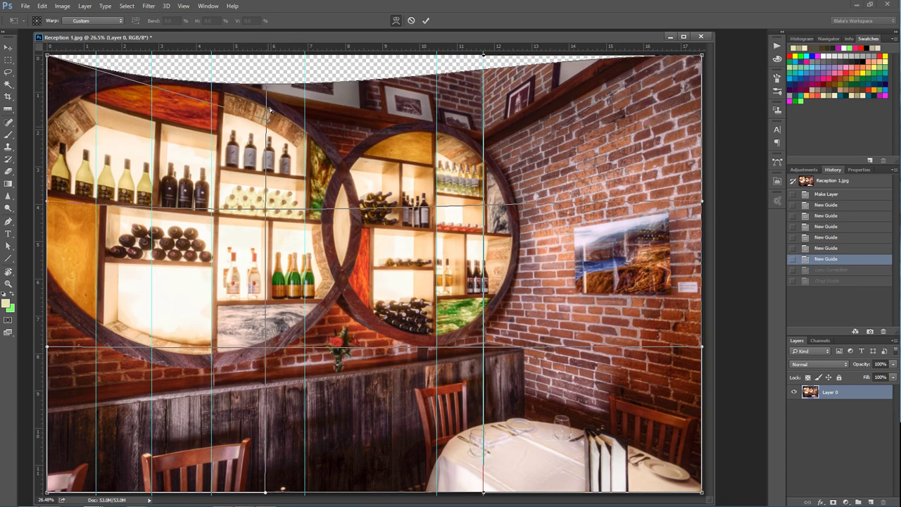
mouse_move(264, 61)
left_mouse_down()
mouse_move(257, 74)
mouse_move(294, 82)
mouse_move(230, 83)
mouse_move(278, 56)
mouse_move(272, 52)
mouse_move(189, 59)
mouse_move(257, 64)
mouse_move(251, 60)
mouse_move(264, 54)
mouse_move(130, 60)
mouse_move(351, 58)
mouse_move(251, 53)
mouse_move(258, 77)
mouse_move(260, 69)
left_mouse_up()
mouse_move(48, 55)
left_mouse_down()
mouse_move(70, 77)
mouse_move(83, 112)
mouse_move(107, 119)
mouse_move(49, 77)
mouse_move(49, 62)
left_mouse_up()
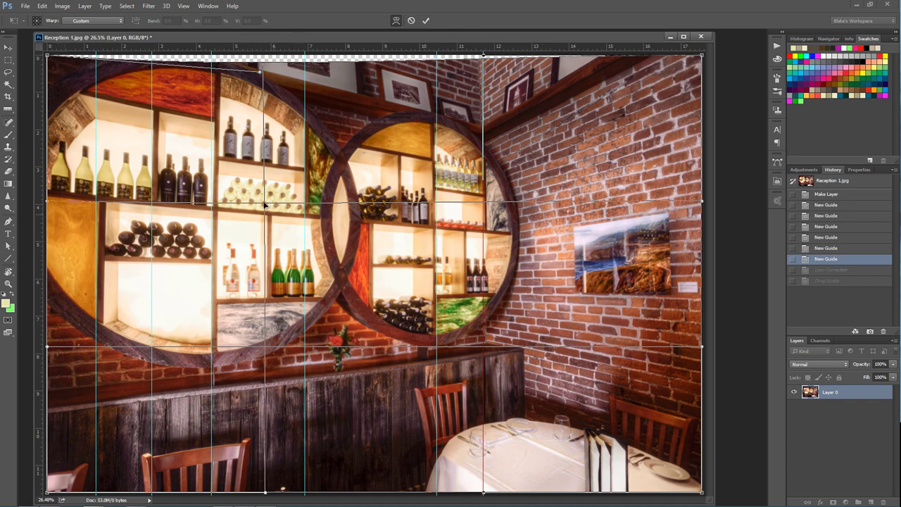
mouse_move(266, 206)
left_mouse_down()
mouse_move(259, 229)
mouse_move(264, 212)
left_mouse_up()
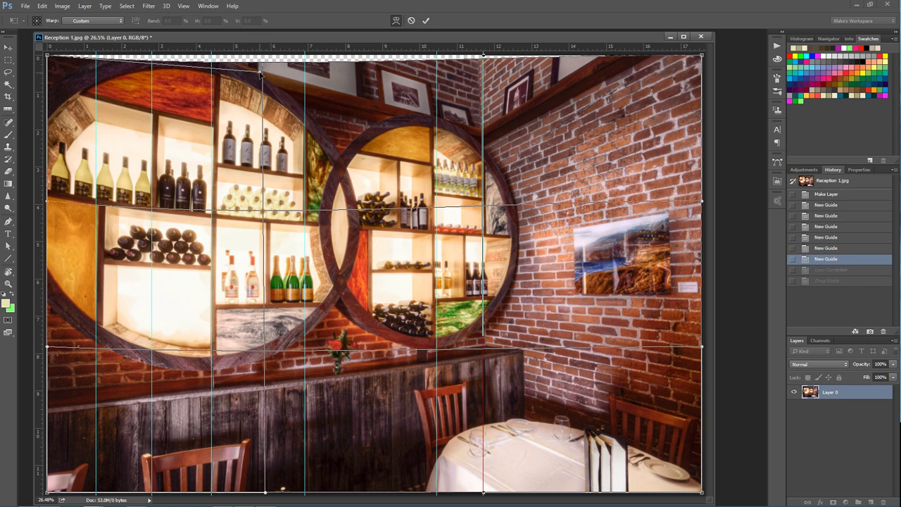
mouse_move(259, 71)
left_mouse_down()
mouse_move(249, 60)
mouse_move(258, 56)
left_mouse_up()
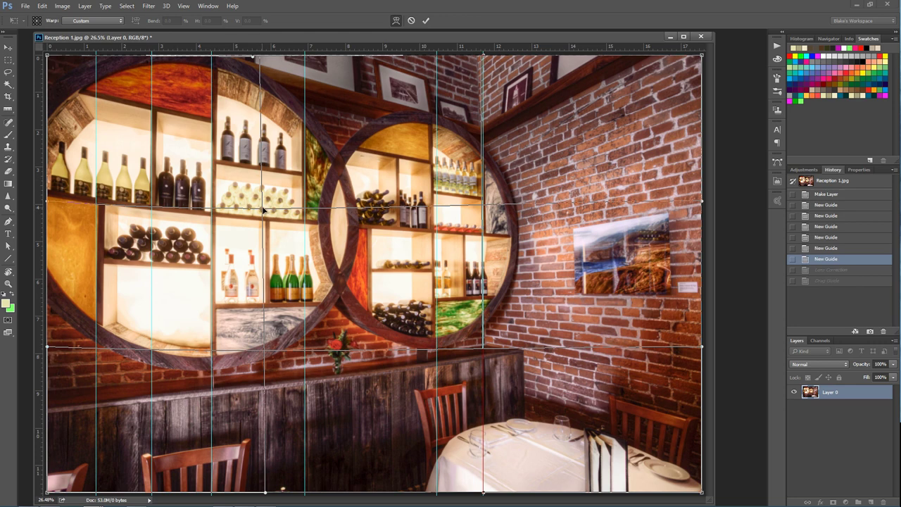
left_click_drag(264, 209, 263, 209)
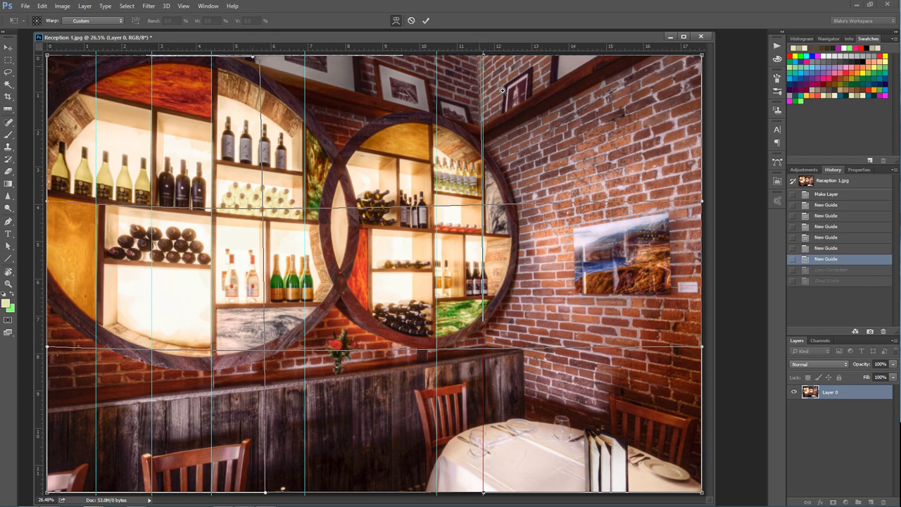
- Shift the brick corner seam and nearby shelves onto their guide, then fit the view
scroll(501, 90, "up", 4)
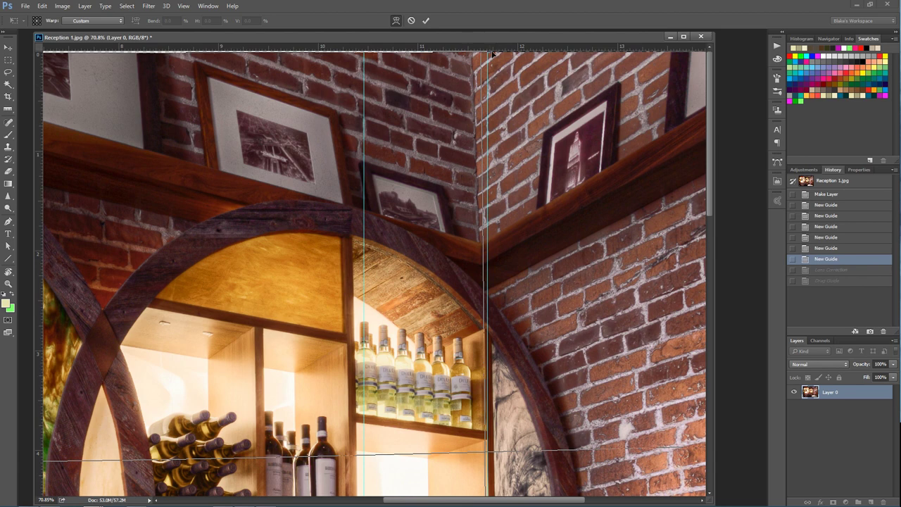
left_click_drag(495, 55, 517, 49)
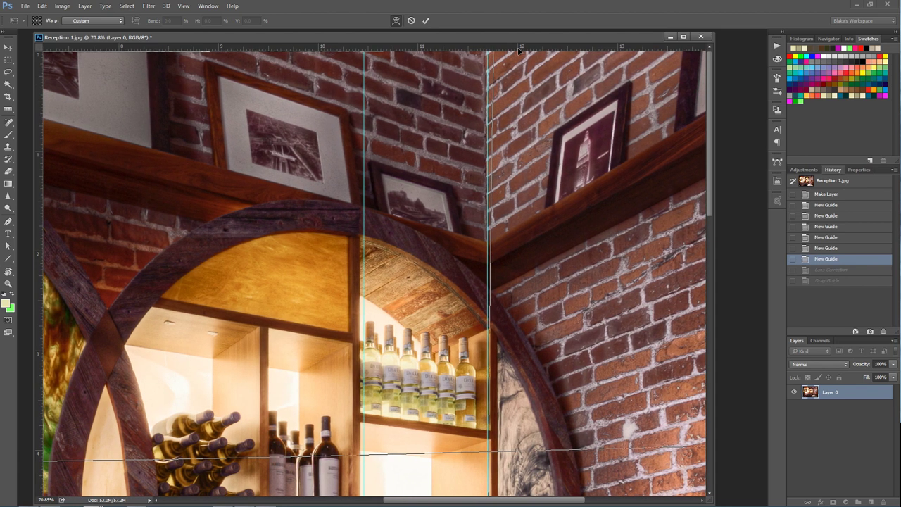
scroll(333, 278, "down", 2)
scroll(335, 296, "down", 6)
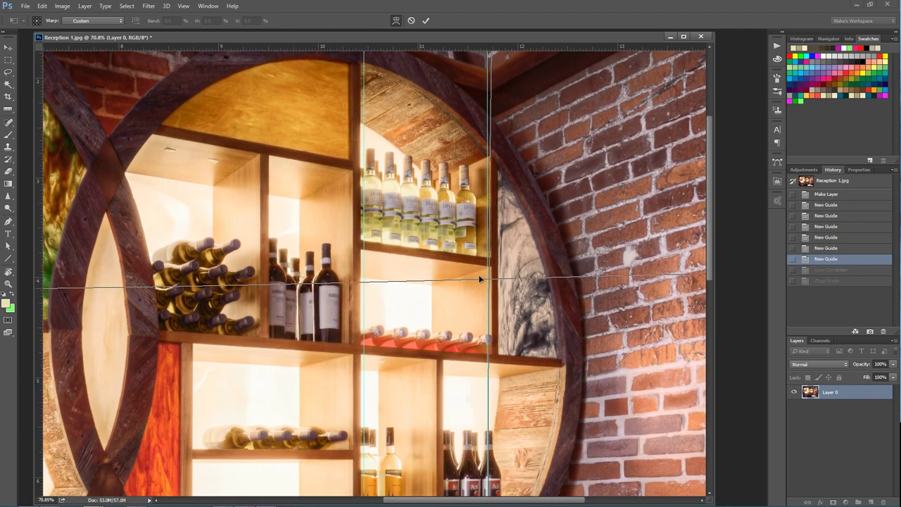
left_click_drag(490, 282, 494, 281)
key("ctrl+0")
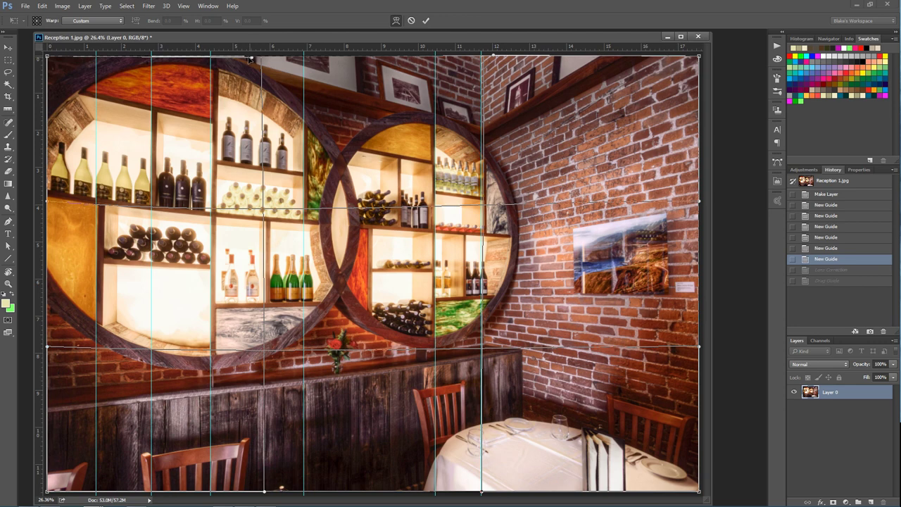
- Adjust the warp along the top, commit it, and hide the guides
left_click_drag(250, 59, 247, 59)
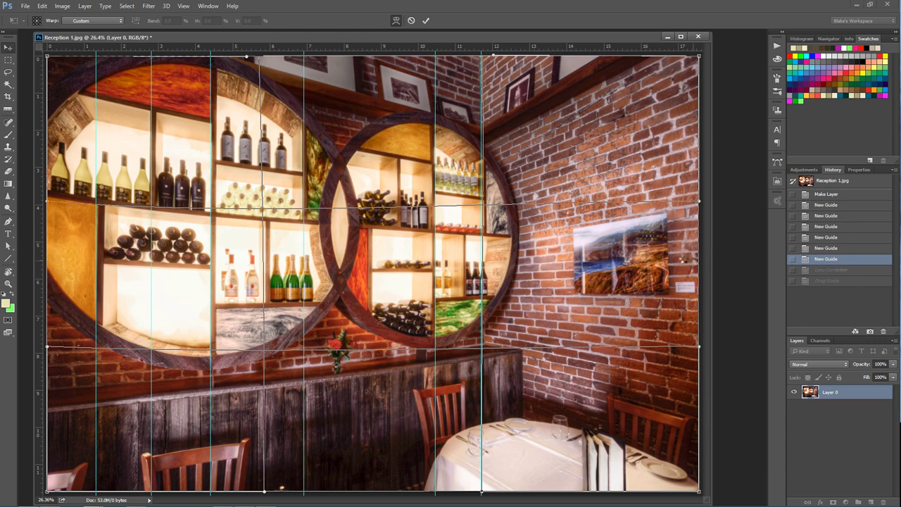
key("Return")
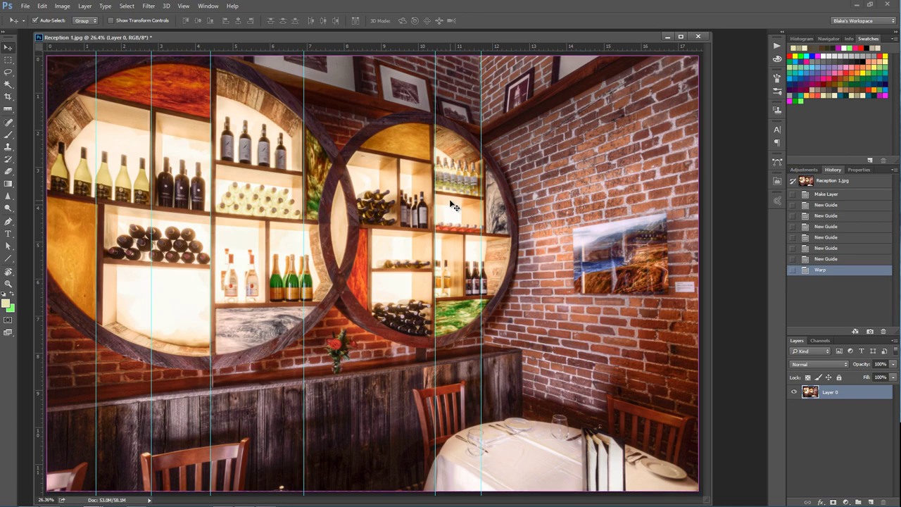
key("ctrl+semicolon")
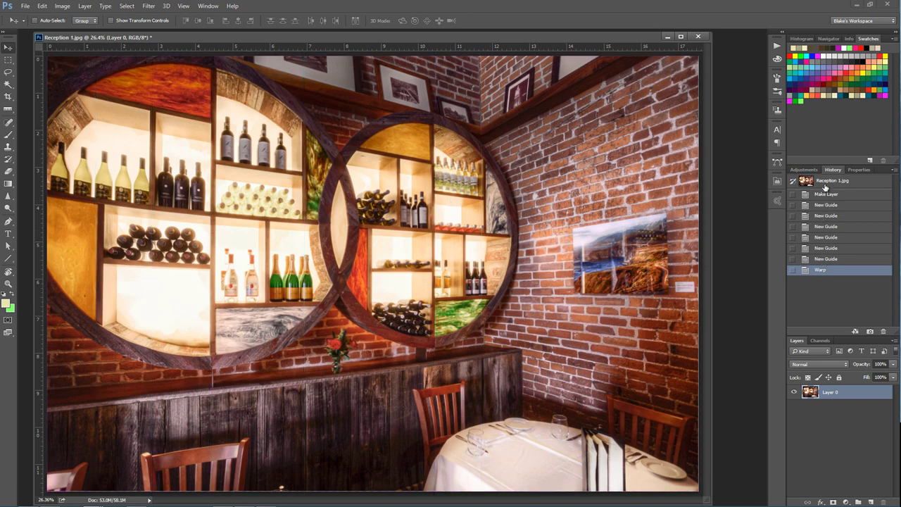
- Compare the original and warped photo in the History panel, ending on the warped state
left_click(824, 183)
left_click(825, 272)
left_click(819, 184)
left_click(830, 272)
- Apply a second warp easing the photo's left edge outward and nudging the shelves
left_click(42, 5)
mouse_move(112, 198)
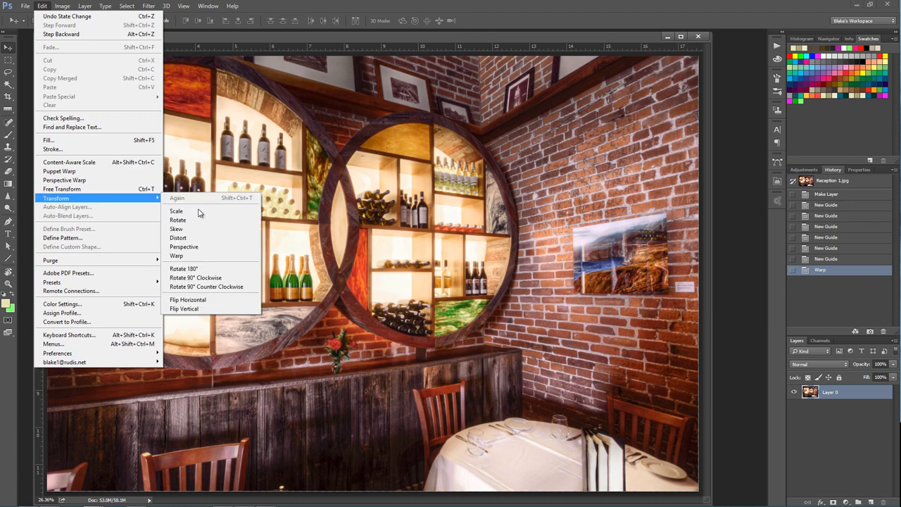
left_click(186, 255)
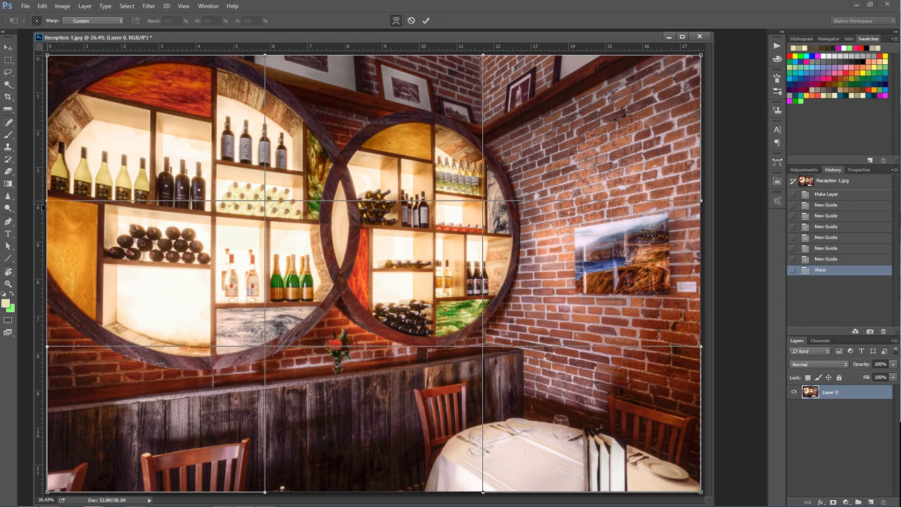
left_click_drag(44, 206, 42, 221)
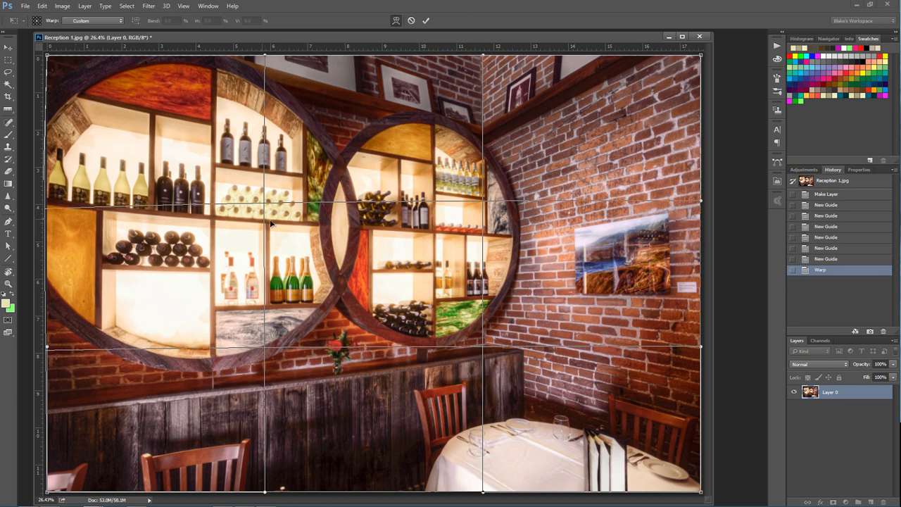
left_click_drag(267, 219, 268, 219)
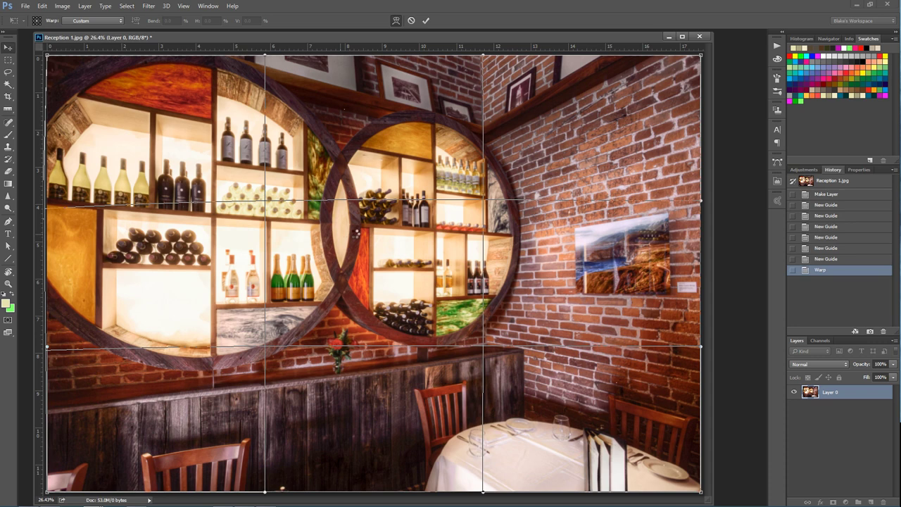
key("Return")
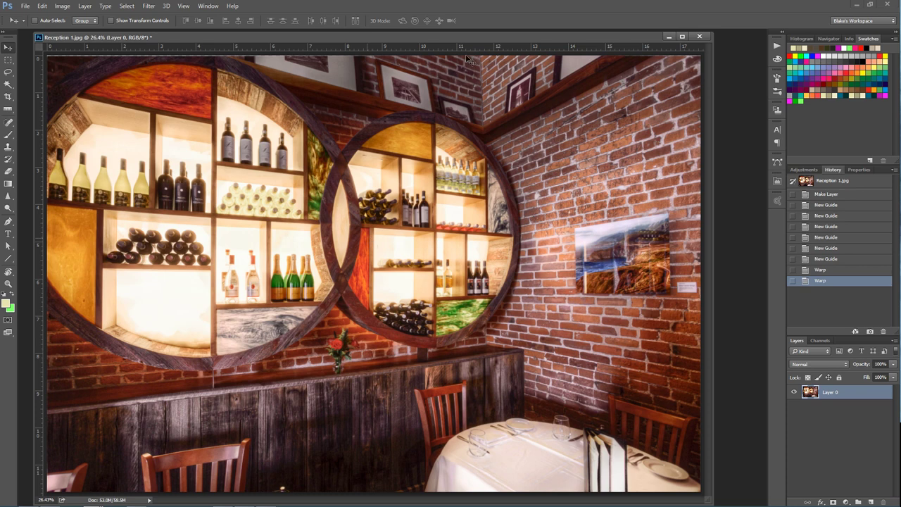
- Crop the wine-wall photo by pulling the top boundary down, then apply the crop
key("ctrl+space")
left_click_drag(120, 61, 177, 53)
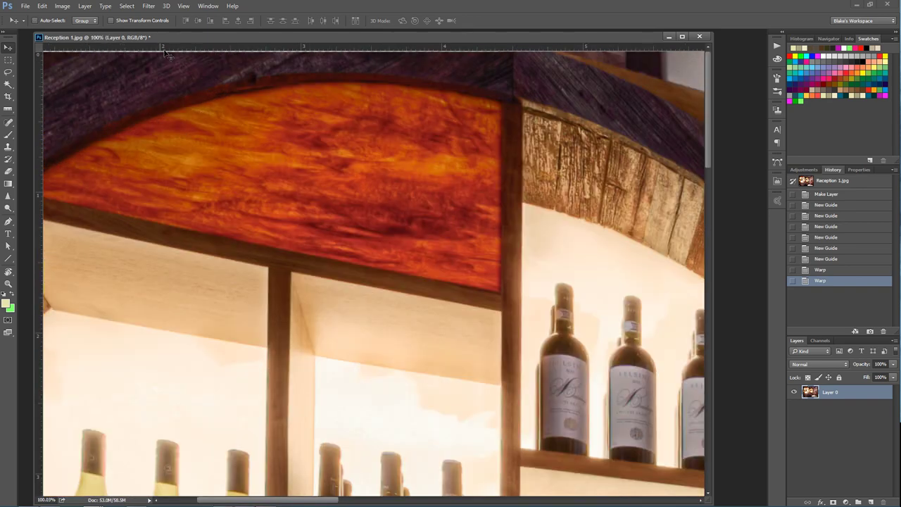
right_click(339, 155)
left_click(359, 161)
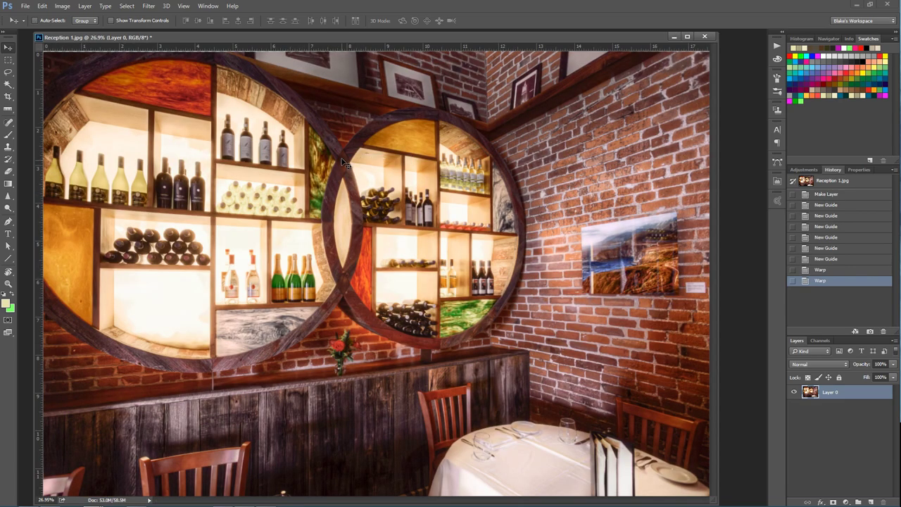
key("c")
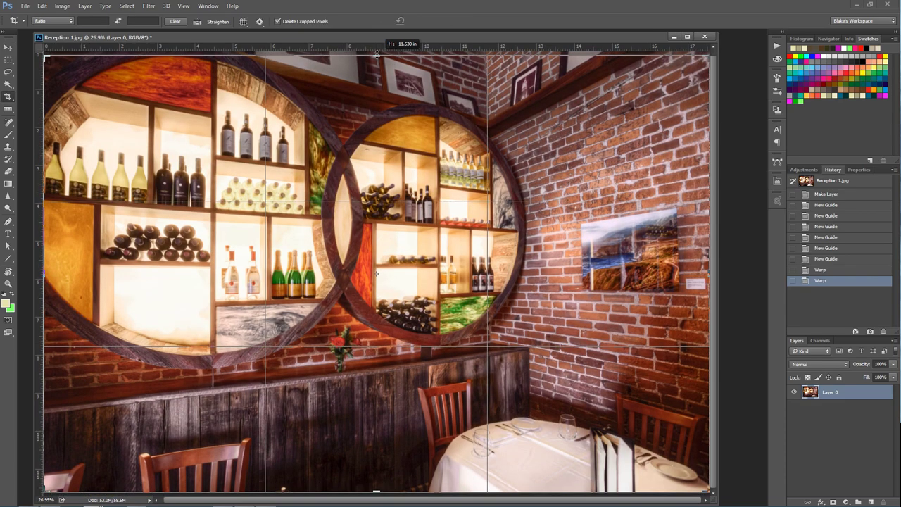
left_click_drag(376, 55, 423, 94)
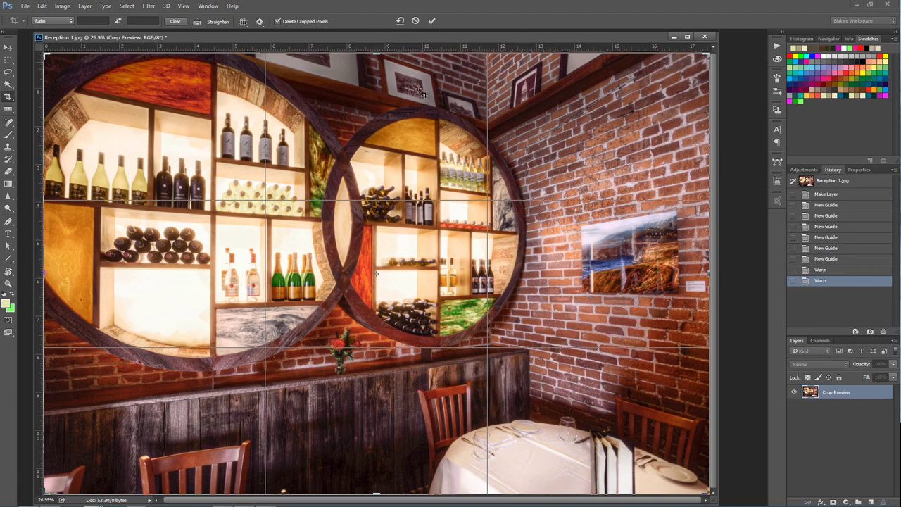
key("Return")
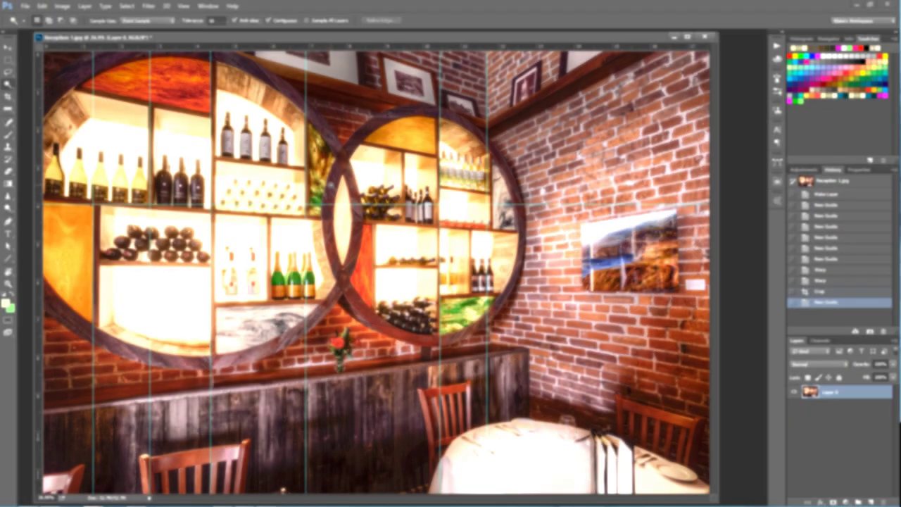